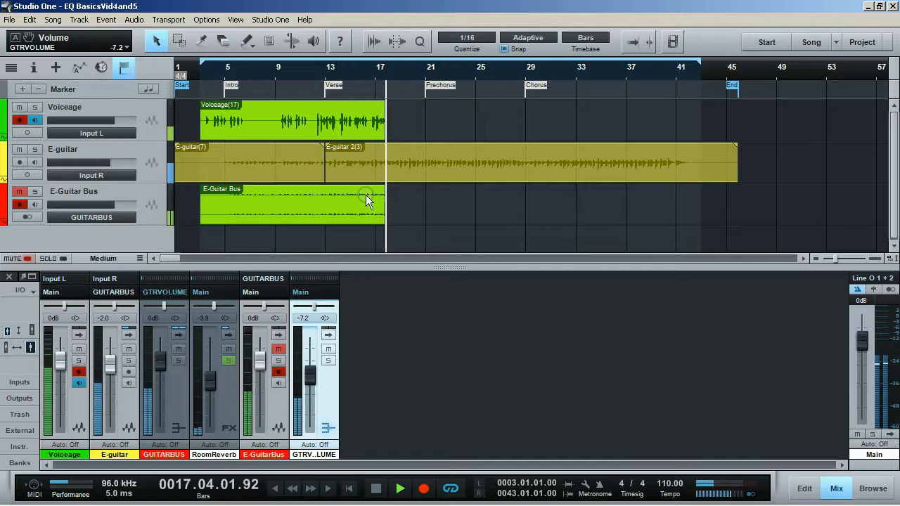
Hide the Voiceage track from the arrangement
{"action": "left_click", "coordinate": [147, 109]}
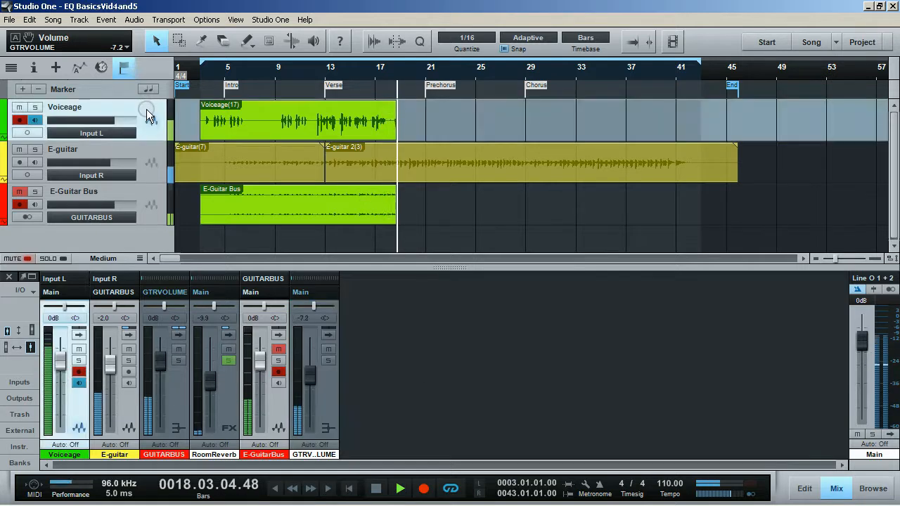
{"action": "right_click", "coordinate": [146, 109]}
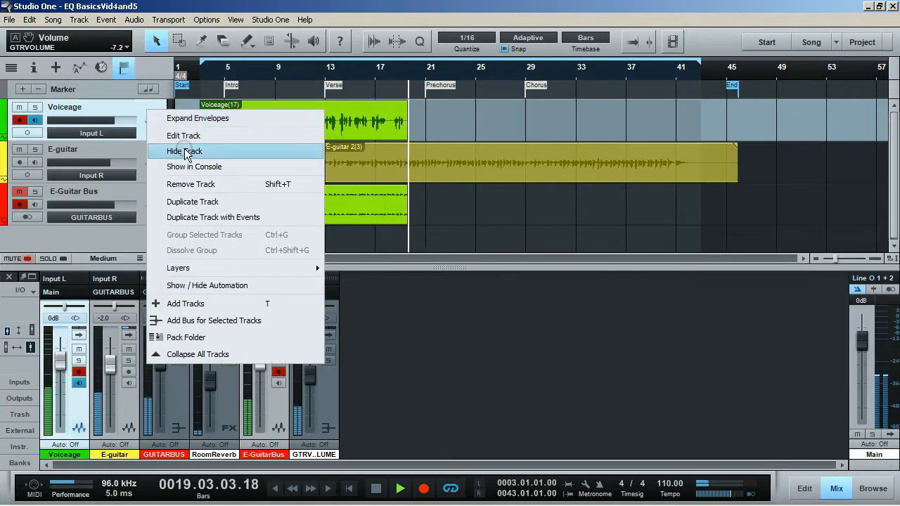
{"action": "left_click", "coordinate": [185, 151]}
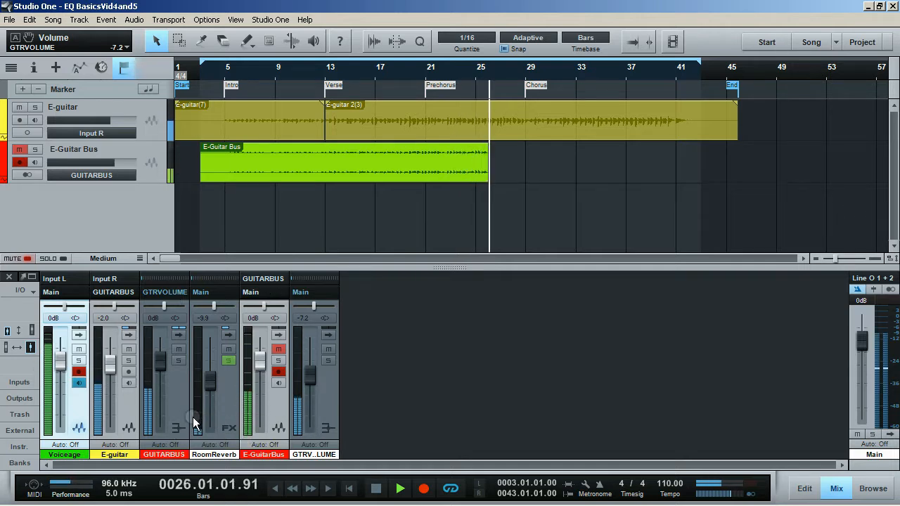
Expand the E-guitar and GUITARBUS mixer channels to show their inserts and sends, and toggle playback
{"action": "left_click", "coordinate": [127, 412]}
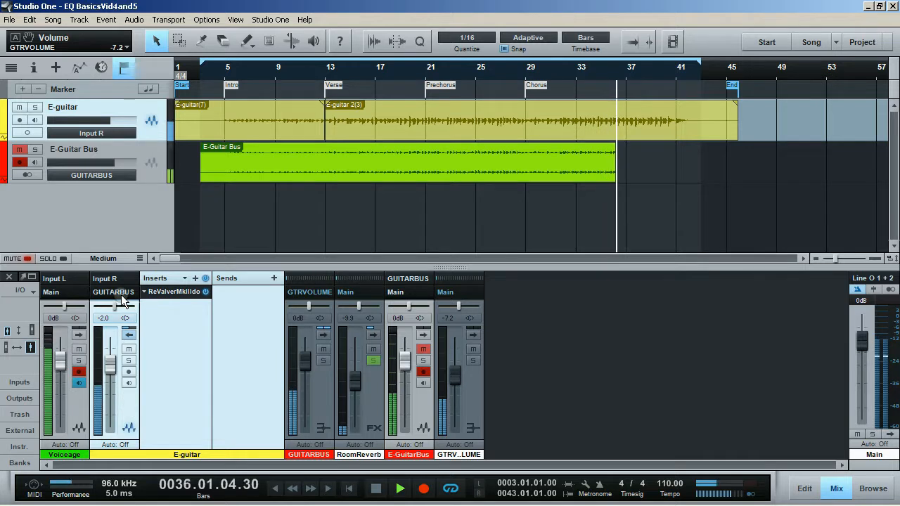
{"action": "double_click", "coordinate": [322, 405]}
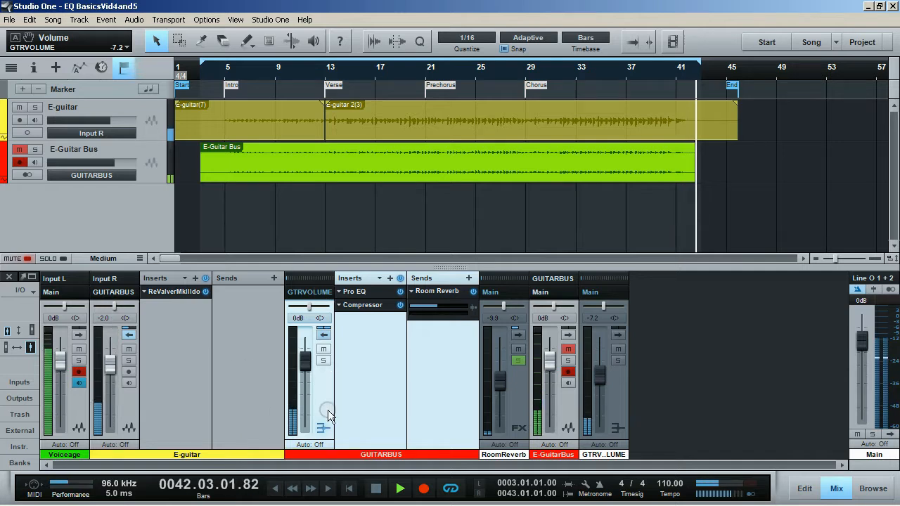
{"action": "key", "text": "space"}
Bypass the existing Pro EQ and the Compressor on the GUITARBUS channel
{"action": "left_click", "coordinate": [368, 291]}
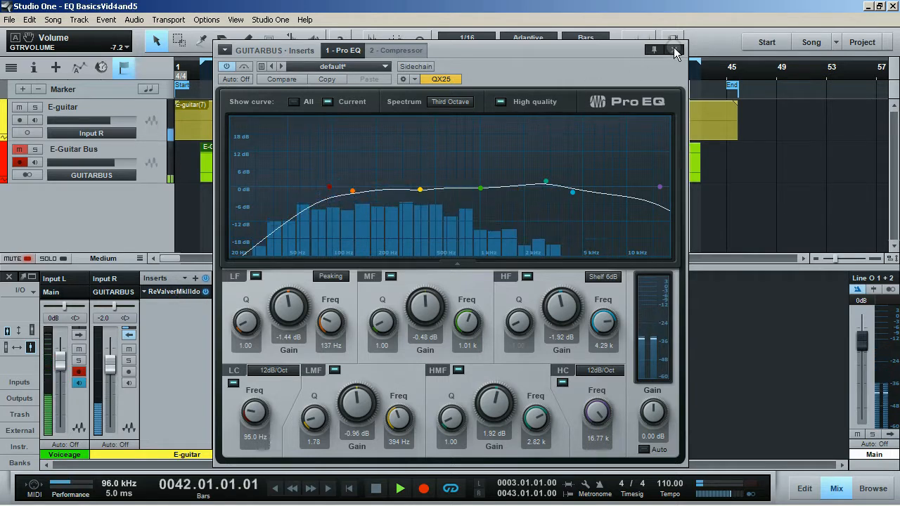
{"action": "left_click", "coordinate": [227, 67]}
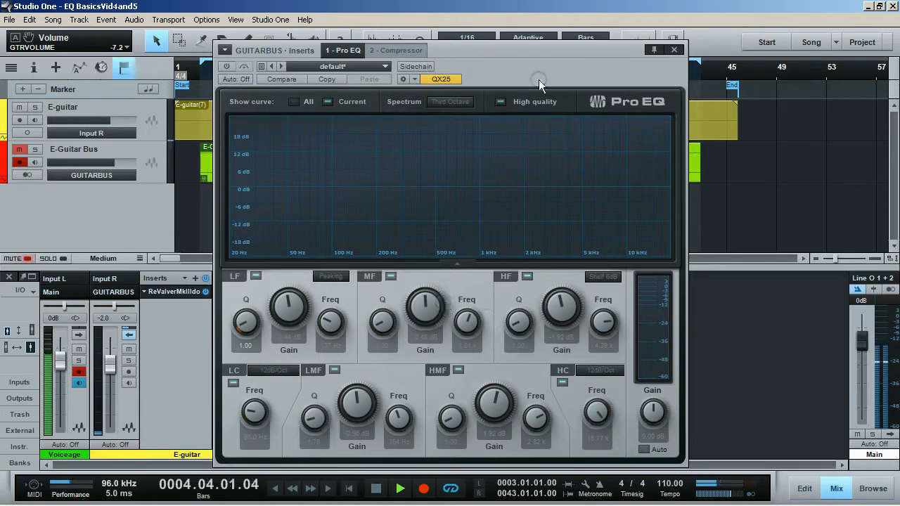
{"action": "left_click", "coordinate": [674, 50]}
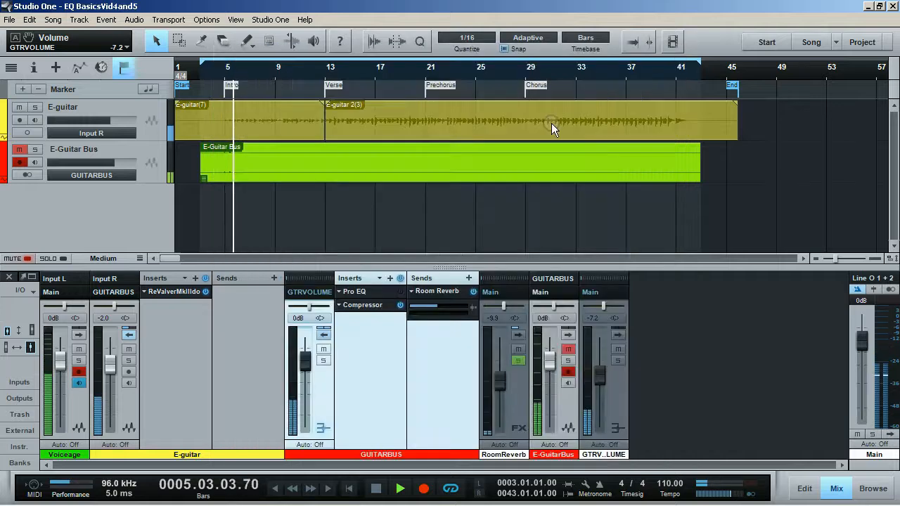
{"action": "left_click", "coordinate": [400, 305]}
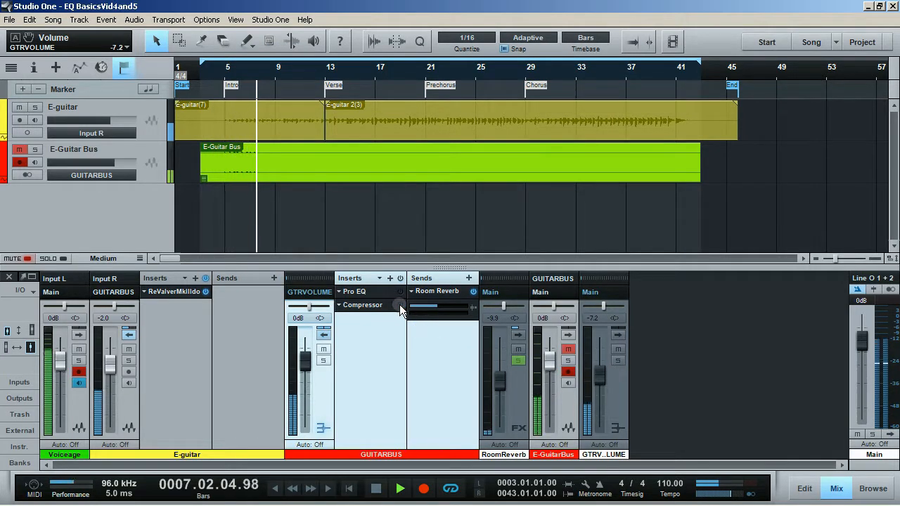
Add a second Pro EQ after the Compressor in the GUITARBUS inserts and close its window
{"action": "left_click", "coordinate": [390, 278]}
{"action": "scroll", "coordinate": [479, 250], "scroll_direction": "down", "scroll_amount": 4}
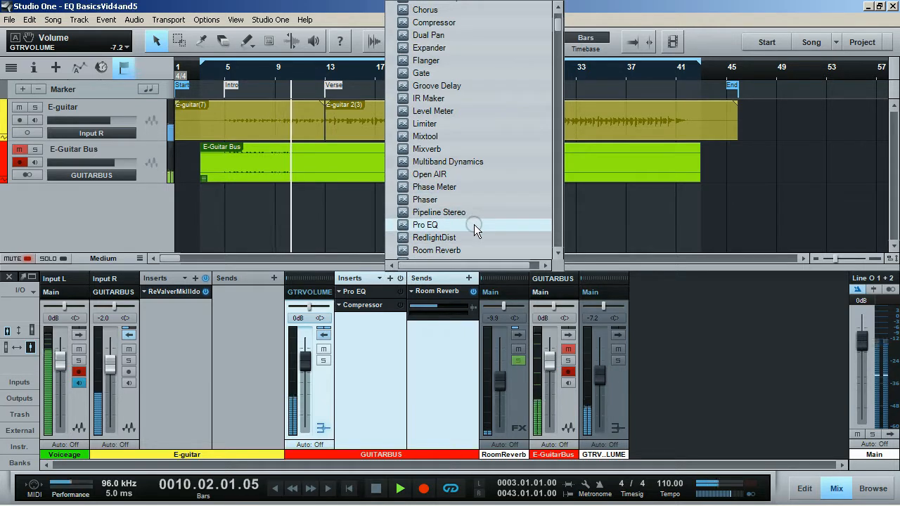
{"action": "left_click", "coordinate": [458, 225]}
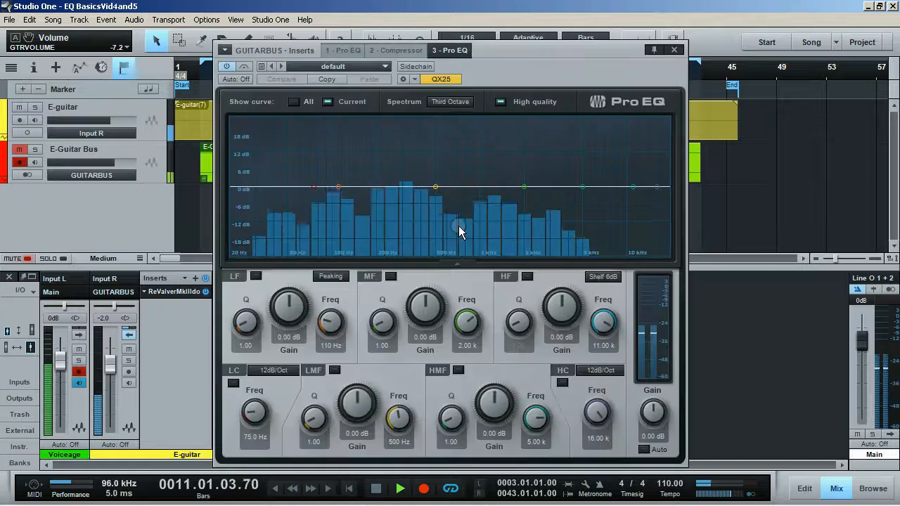
{"action": "left_click", "coordinate": [674, 49]}
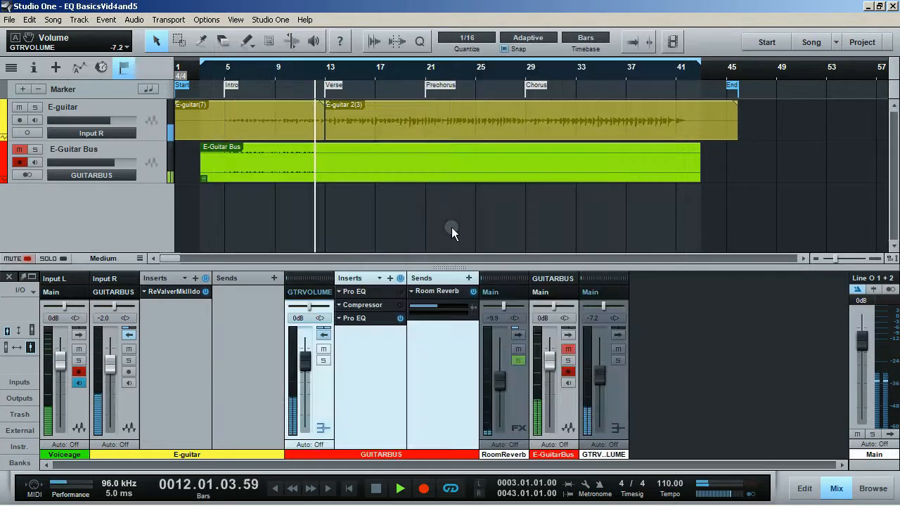
Reopen the new Pro EQ on GUITARBUS, activate its low cut filter and raise the cutoff to about 98.9 Hz
{"action": "left_click", "coordinate": [367, 317]}
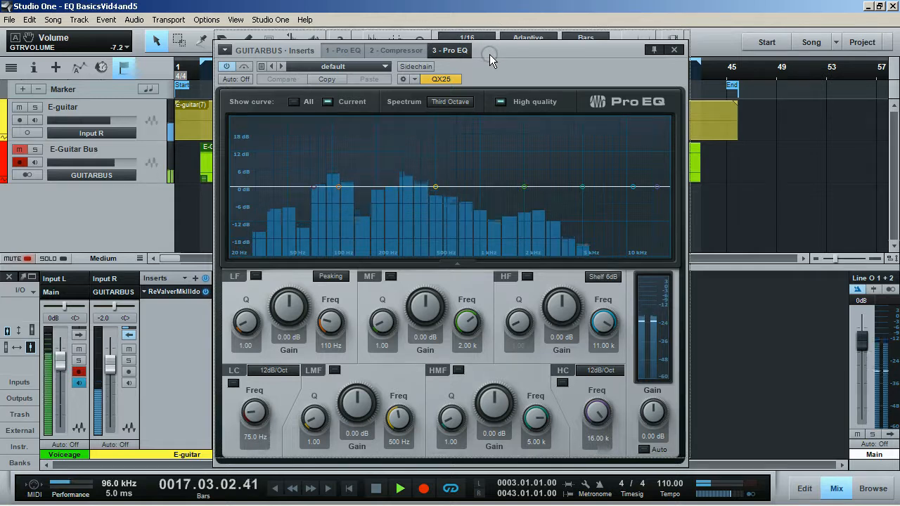
{"action": "left_click_drag", "start_coordinate": [489, 54], "coordinate": [491, 44]}
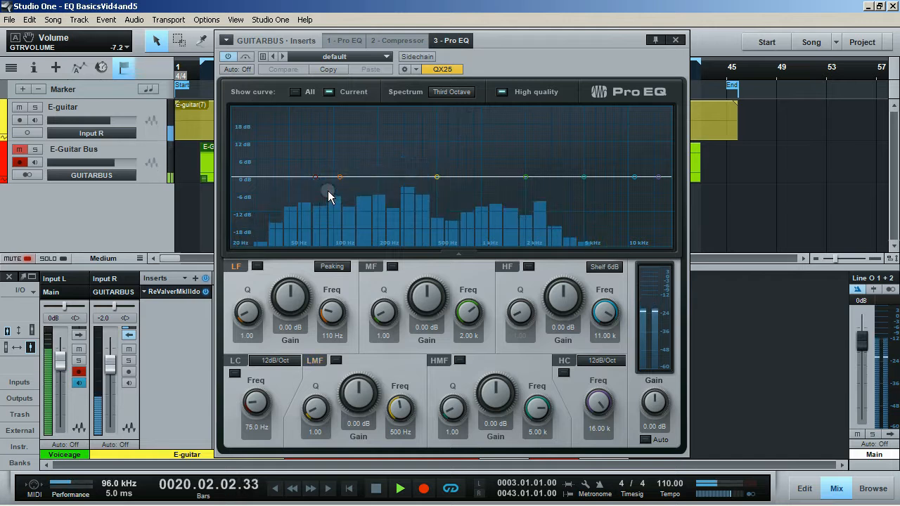
{"action": "left_click", "coordinate": [236, 372]}
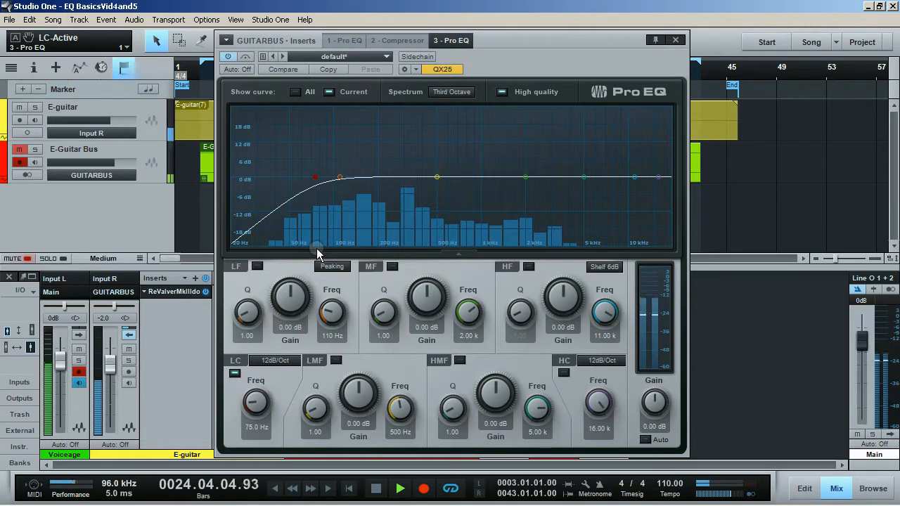
{"action": "left_click_drag", "start_coordinate": [258, 395], "coordinate": [257, 398]}
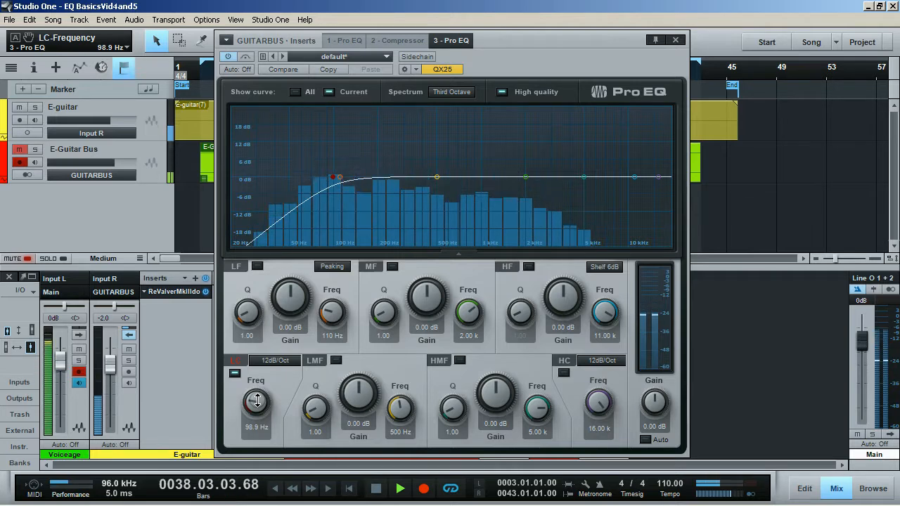
Sweep the low cut frequency up to about 556 Hz and back down to about 39.9 Hz
{"action": "left_click_drag", "start_coordinate": [258, 401], "coordinate": [260, 368]}
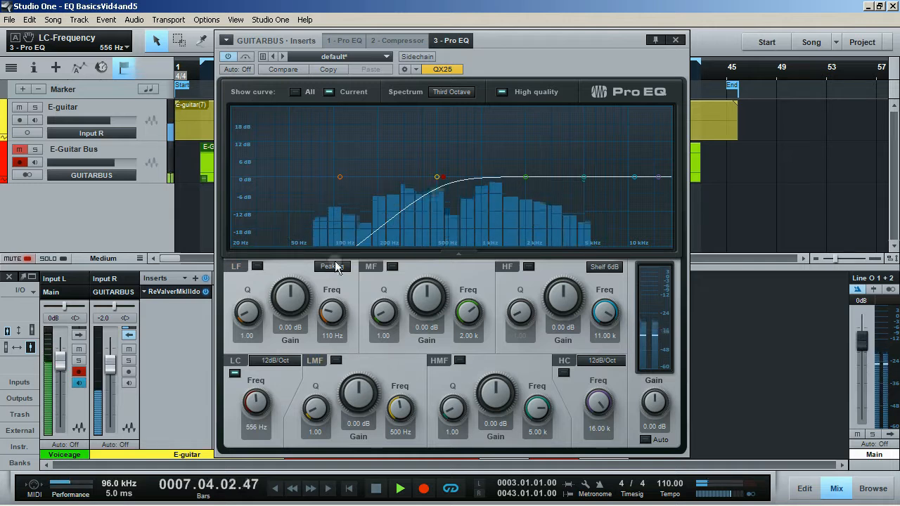
{"action": "left_click_drag", "start_coordinate": [254, 403], "coordinate": [247, 437]}
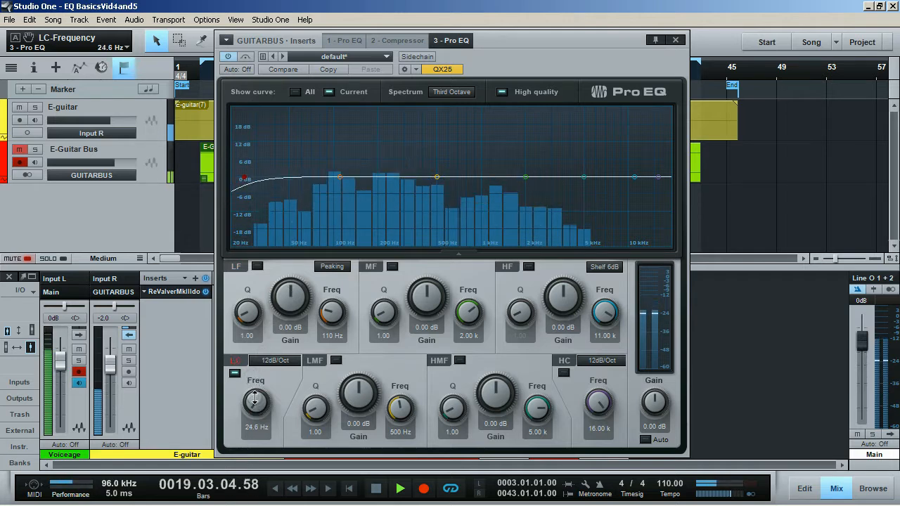
{"action": "left_click_drag", "start_coordinate": [254, 399], "coordinate": [255, 402]}
Set the low cut frequency to exactly 90 Hz
{"action": "left_click", "coordinate": [252, 428]}
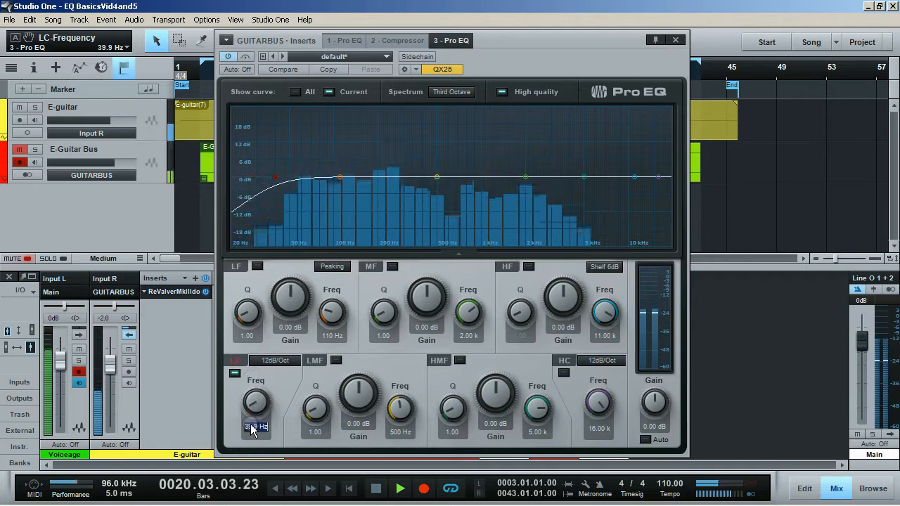
{"action": "type", "text": "90"}
{"action": "key", "text": "Return"}
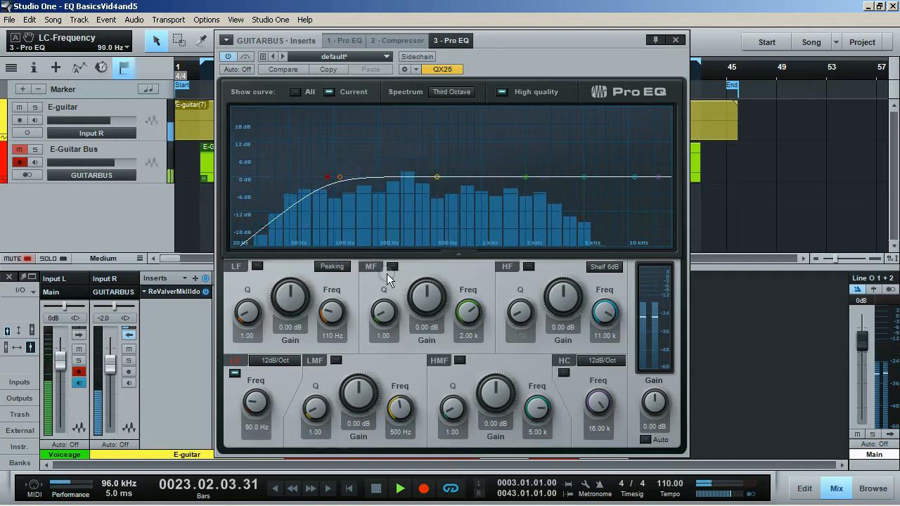
Activate the low-mid band at 500 Hz, boost it by about 10 dB and narrow its Q to about 4.62
{"action": "left_click", "coordinate": [335, 360]}
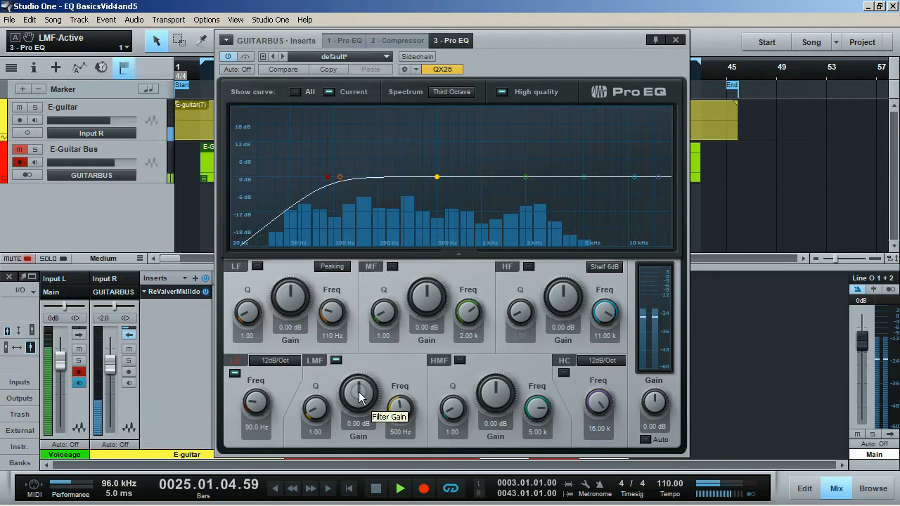
{"action": "left_click", "coordinate": [358, 393]}
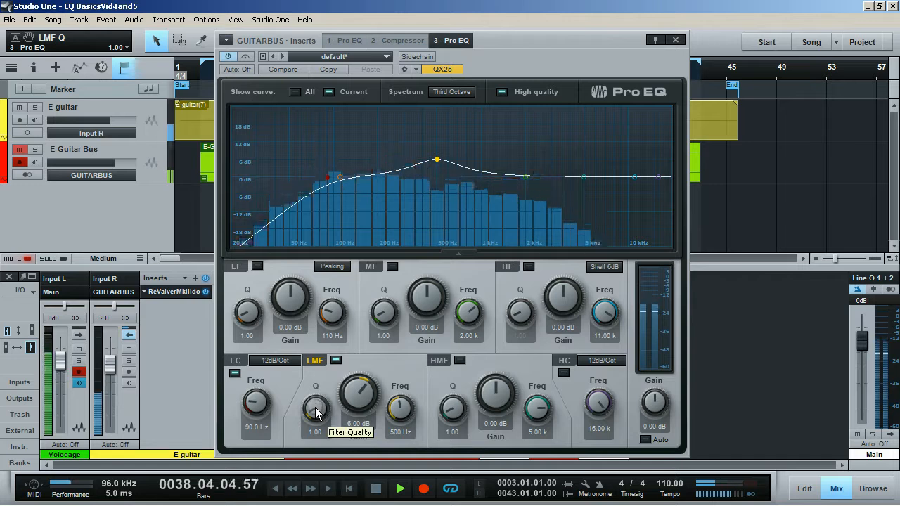
{"action": "left_click_drag", "start_coordinate": [316, 412], "coordinate": [315, 408]}
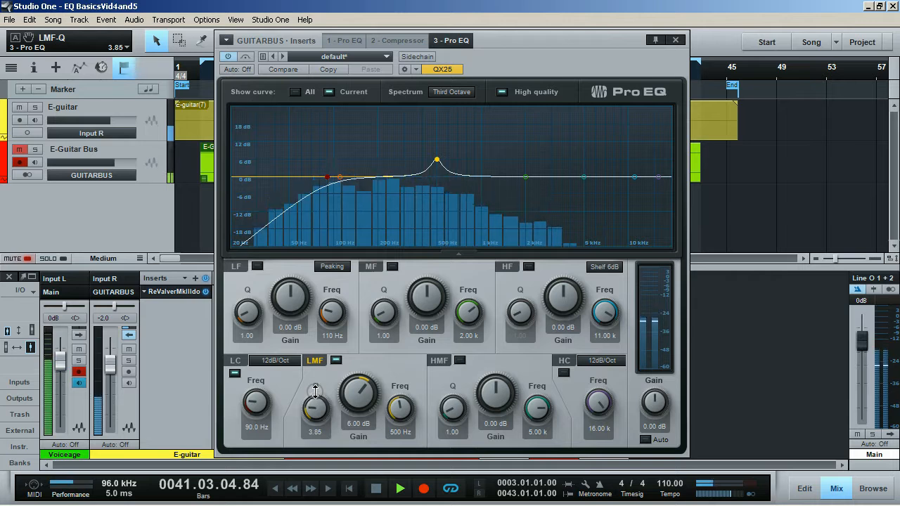
{"action": "left_click_drag", "start_coordinate": [315, 390], "coordinate": [315, 387]}
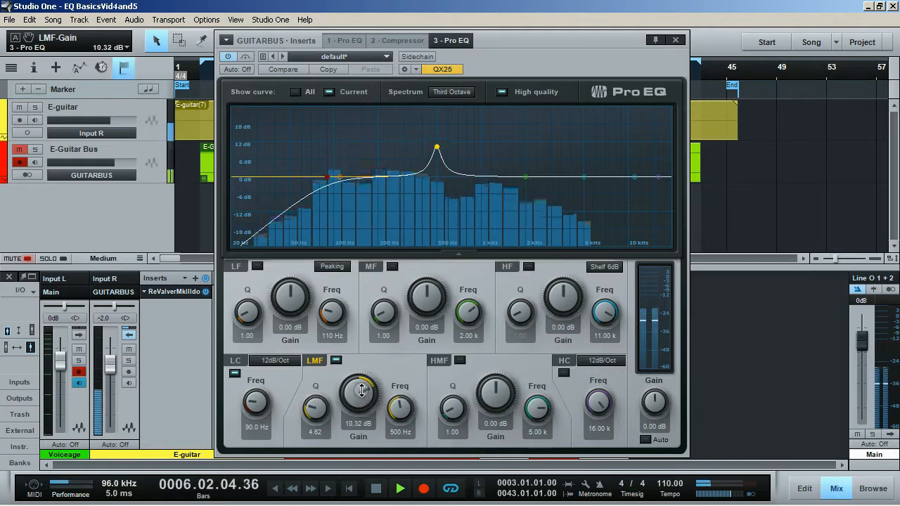
Try the low-mid band with a narrower Q, widen it to 0.59, reduce its gain to 1.20 dB and deactivate the band
{"action": "left_click", "coordinate": [315, 409]}
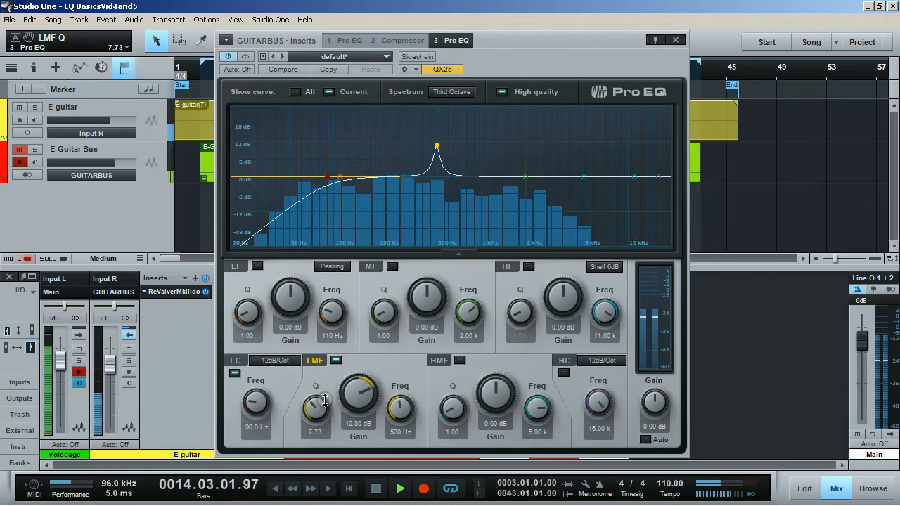
{"action": "left_click_drag", "start_coordinate": [325, 399], "coordinate": [326, 441]}
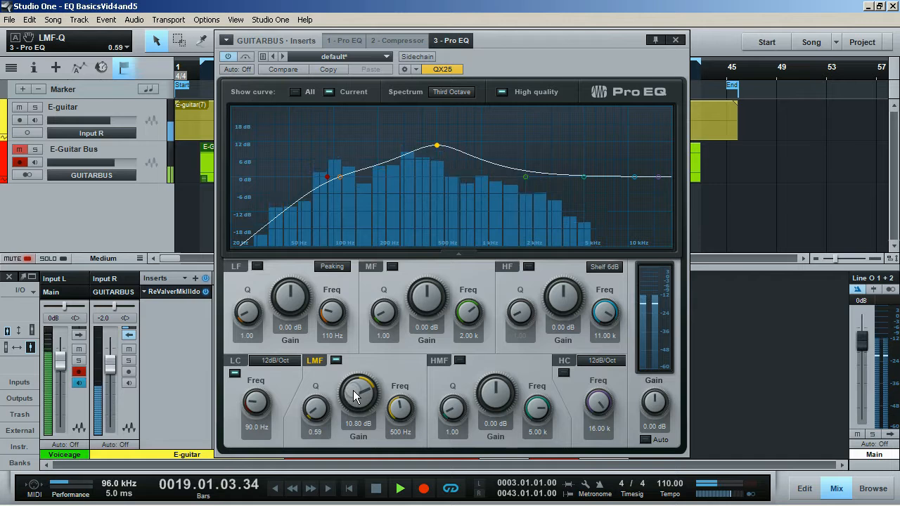
{"action": "left_click_drag", "start_coordinate": [358, 390], "coordinate": [359, 415]}
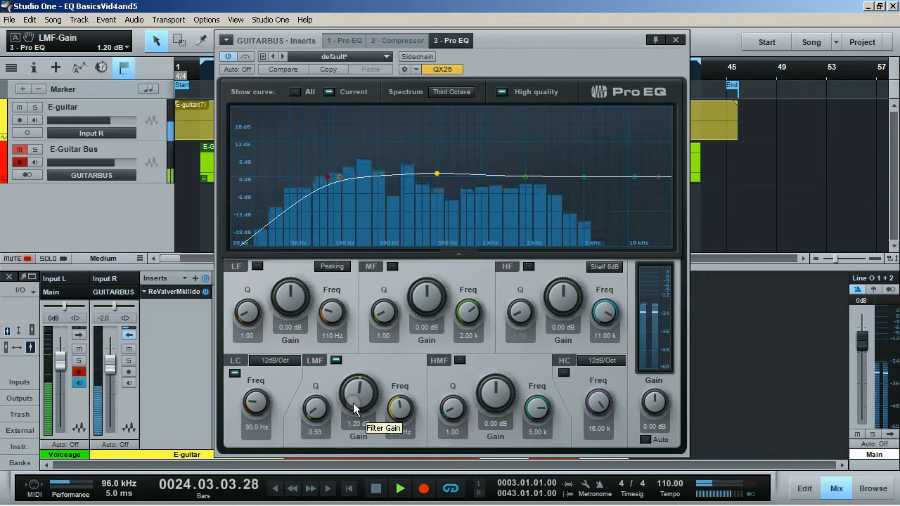
{"action": "left_click", "coordinate": [336, 359]}
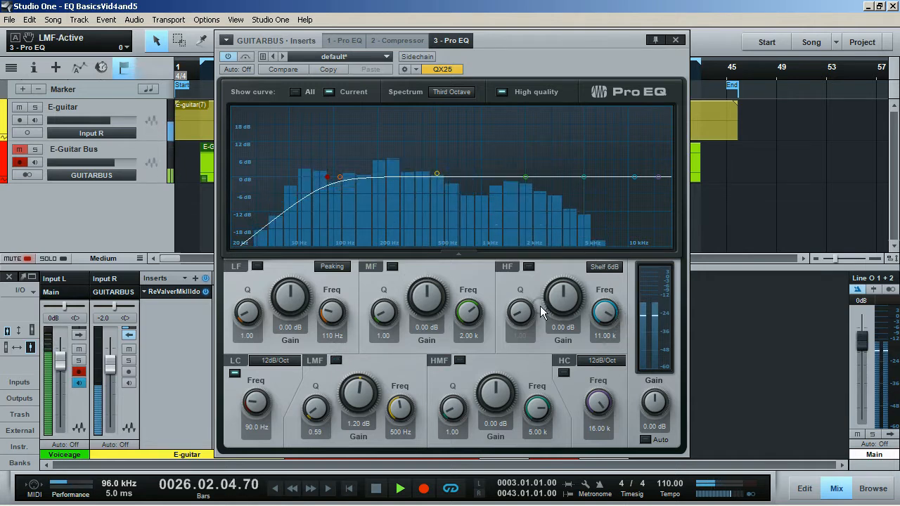
Activate the high-frequency shelf and try a 4.32 dB cut at 2.41 kHz, followed by a 1.44 dB boost at 6.33 kHz
{"action": "left_click", "coordinate": [528, 266]}
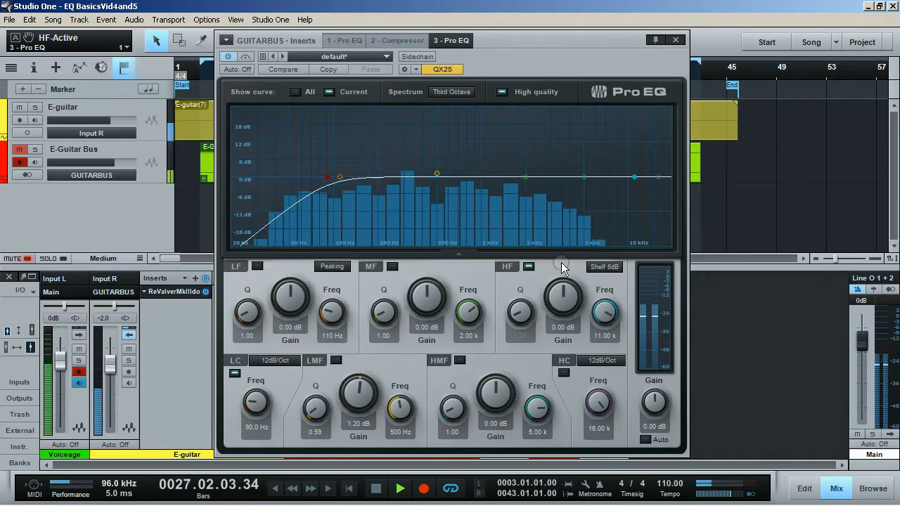
{"action": "left_click_drag", "start_coordinate": [563, 298], "coordinate": [606, 341]}
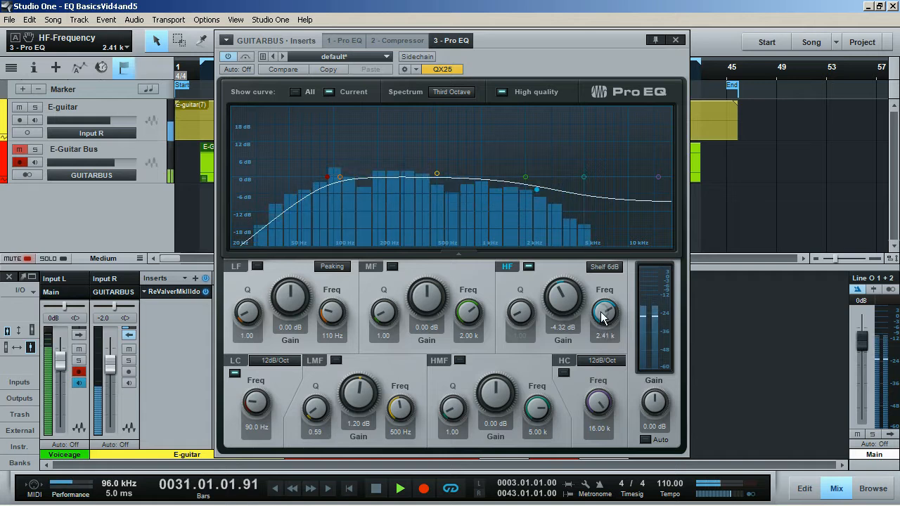
{"action": "left_click_drag", "start_coordinate": [604, 317], "coordinate": [568, 278]}
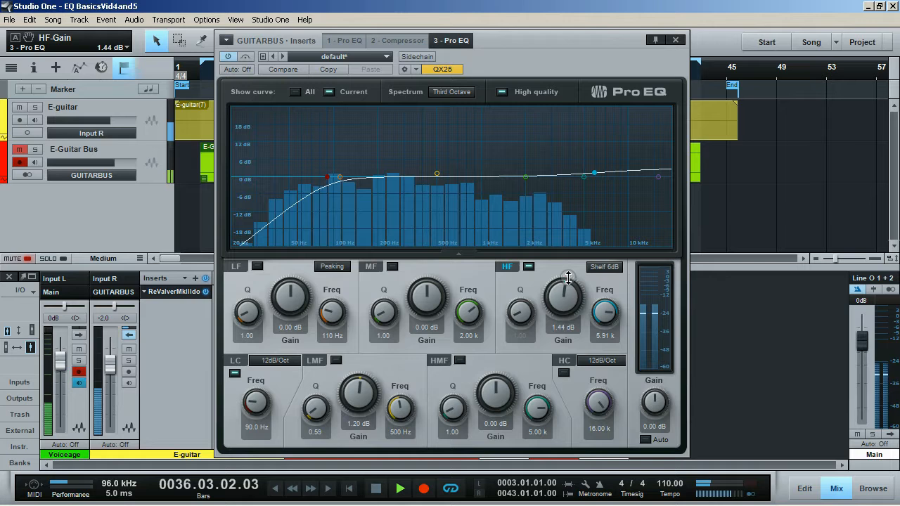
{"action": "left_click_drag", "start_coordinate": [604, 312], "coordinate": [605, 310]}
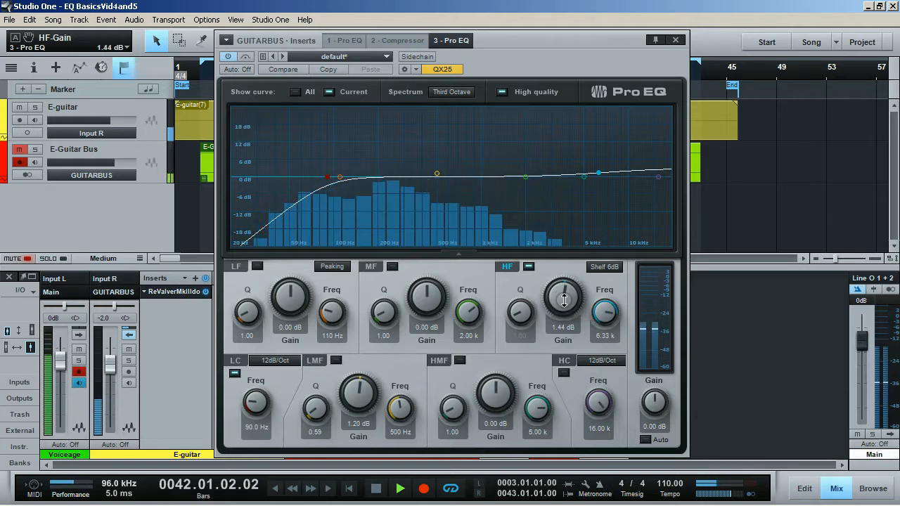
Reduce the high-frequency shelf's gain, deactivate the band and close the Pro EQ window
{"action": "double_click", "coordinate": [564, 301]}
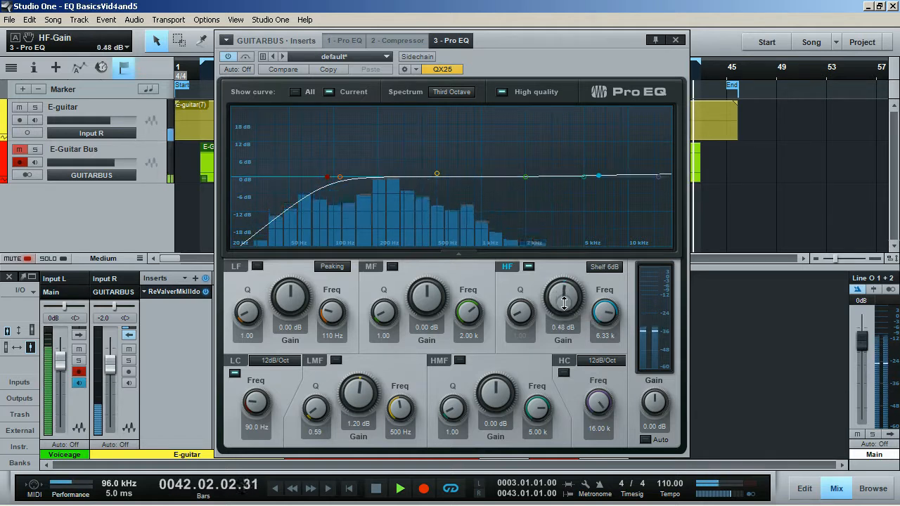
{"action": "left_click", "coordinate": [528, 266]}
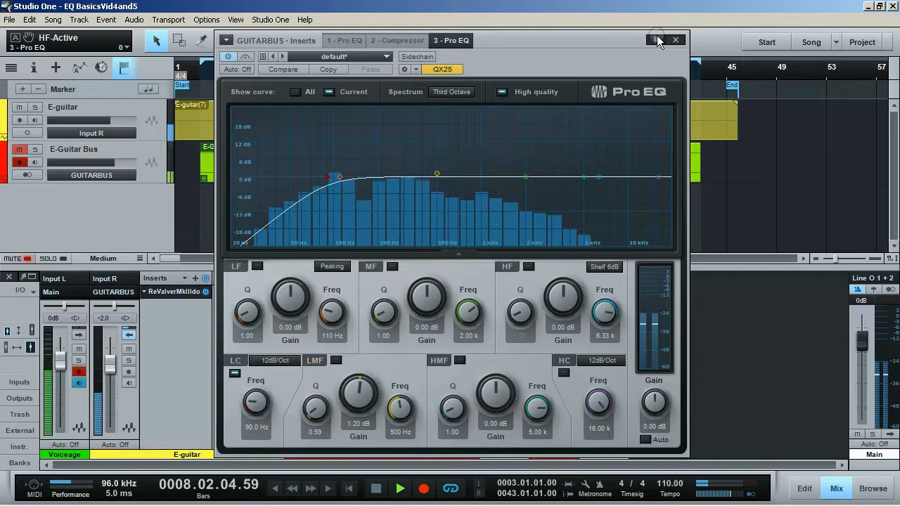
{"action": "left_click", "coordinate": [675, 40]}
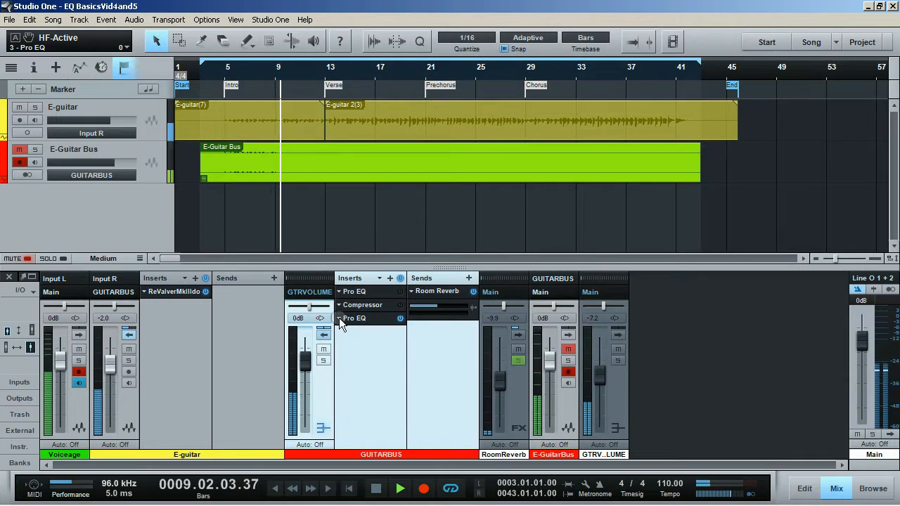
Bypass the third-slot Pro EQ on GUITARBUS, reactivate the first-slot Pro EQ and the Compressor, and review the first EQ's curve
{"action": "left_click", "coordinate": [400, 319]}
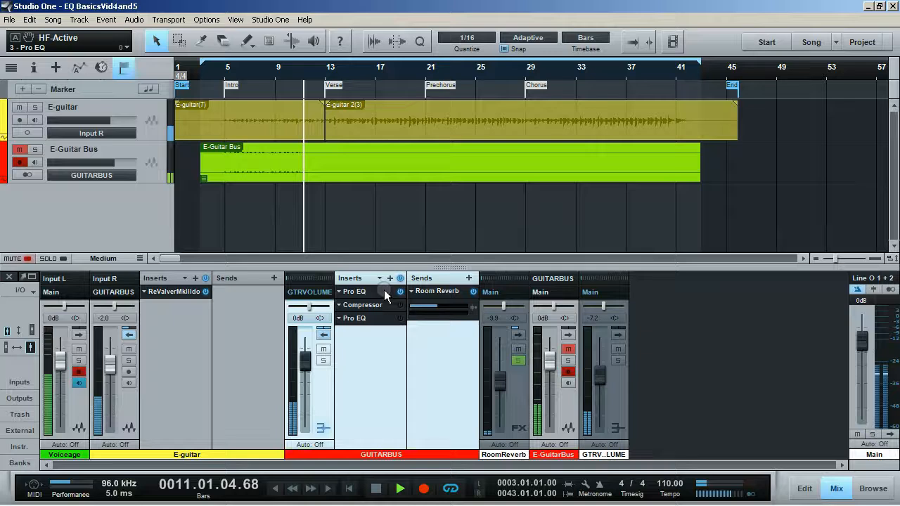
{"action": "left_click", "coordinate": [379, 291]}
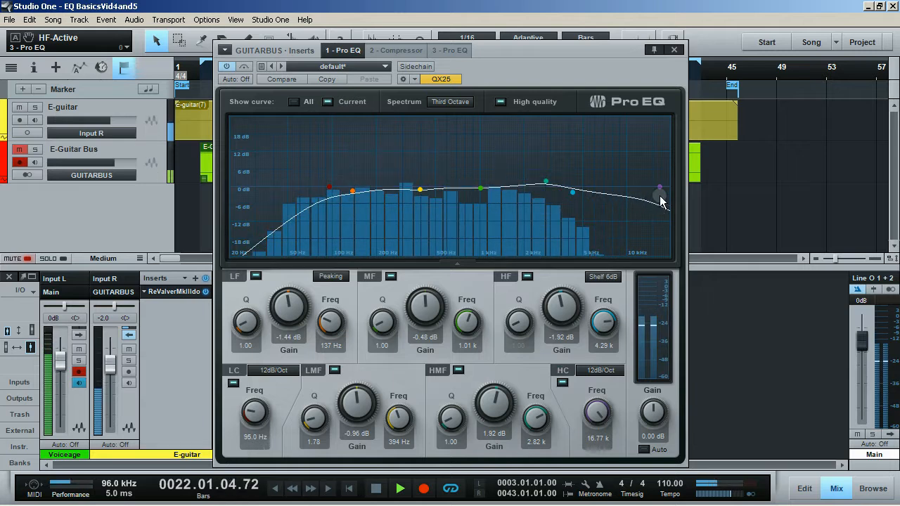
{"action": "left_click", "coordinate": [673, 49]}
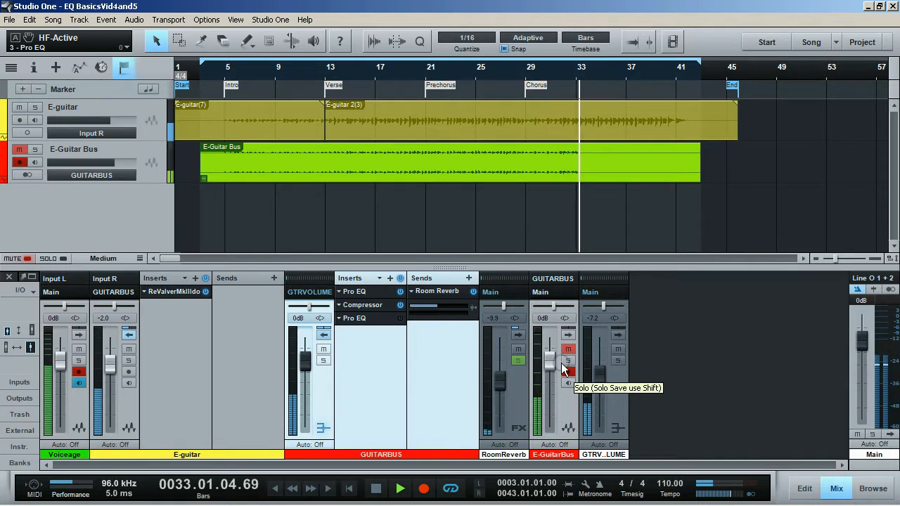
Compare the settings of the bypassed third-slot Pro EQ with the first-slot Pro EQ on GUITARBUS, closing each window after viewing
{"action": "left_click", "coordinate": [367, 319]}
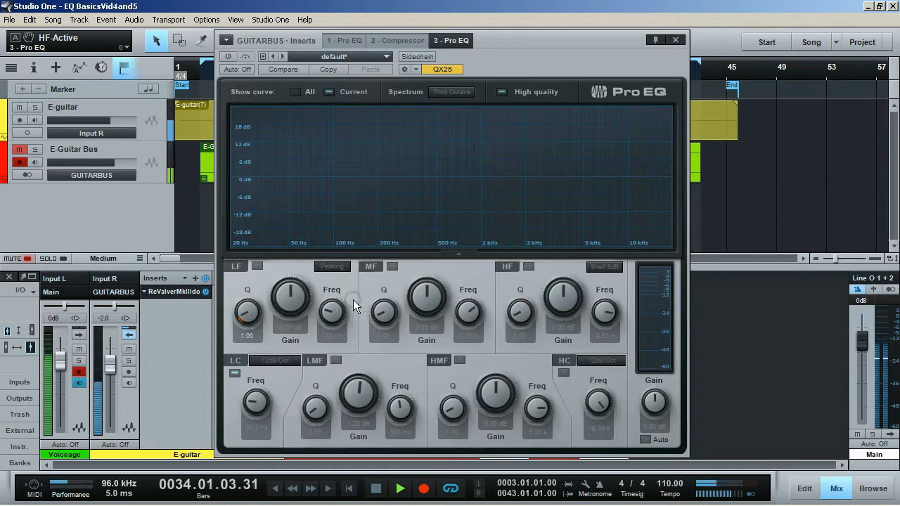
{"action": "left_click", "coordinate": [675, 41]}
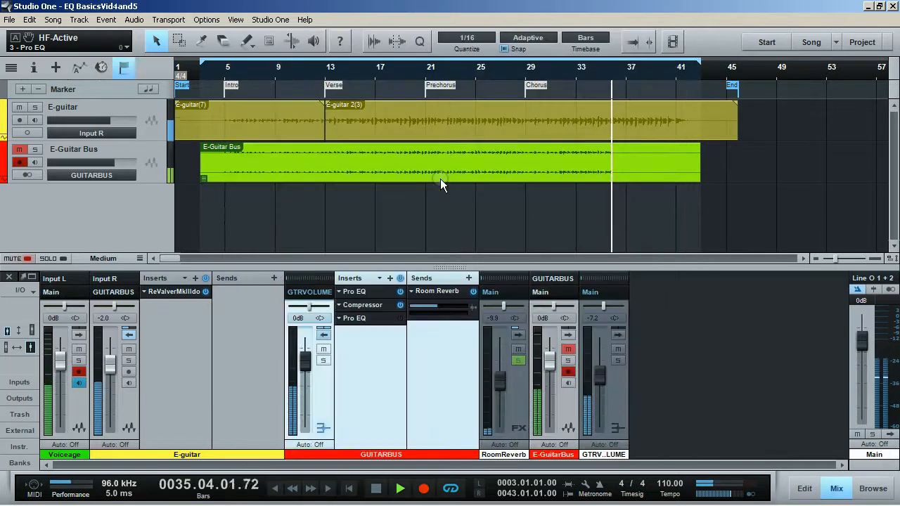
{"action": "left_click", "coordinate": [355, 292]}
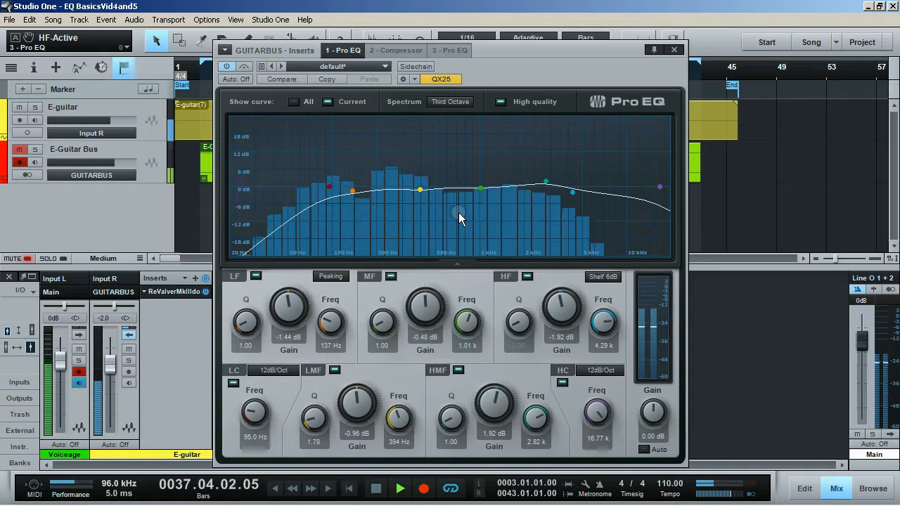
{"action": "left_click", "coordinate": [677, 50]}
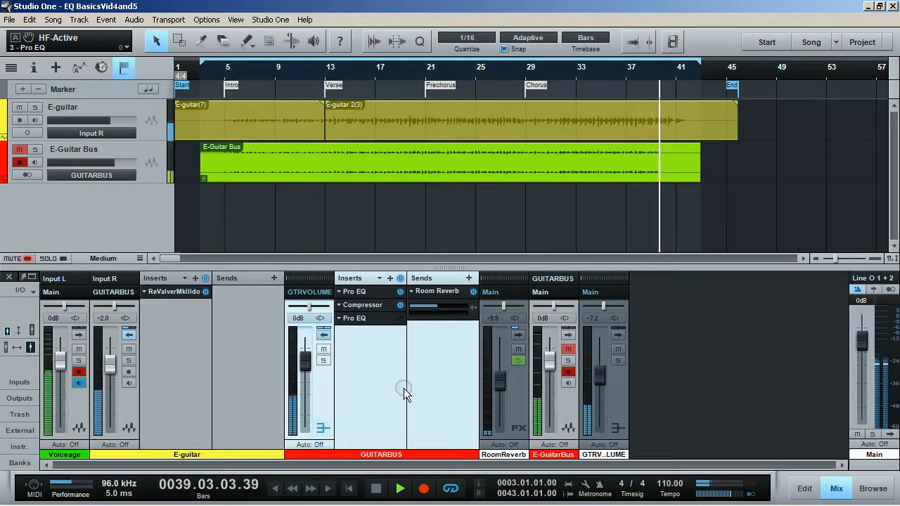